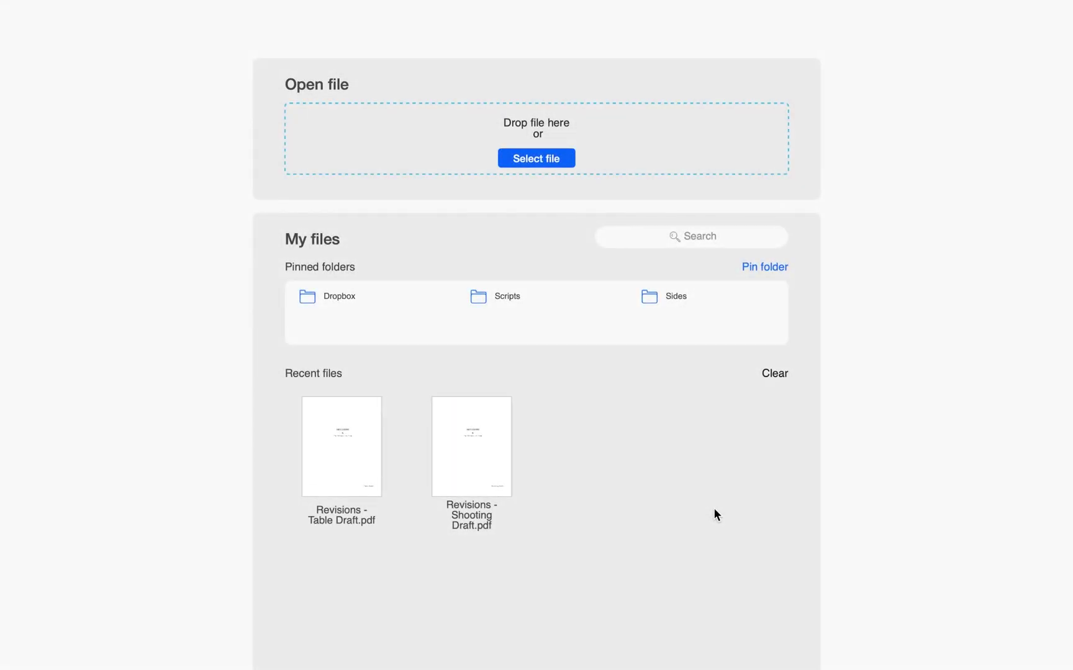
Step: Pin the '- Big Motion Picture 1' Dropbox folder as a fourth pinned folder
click(770, 265)
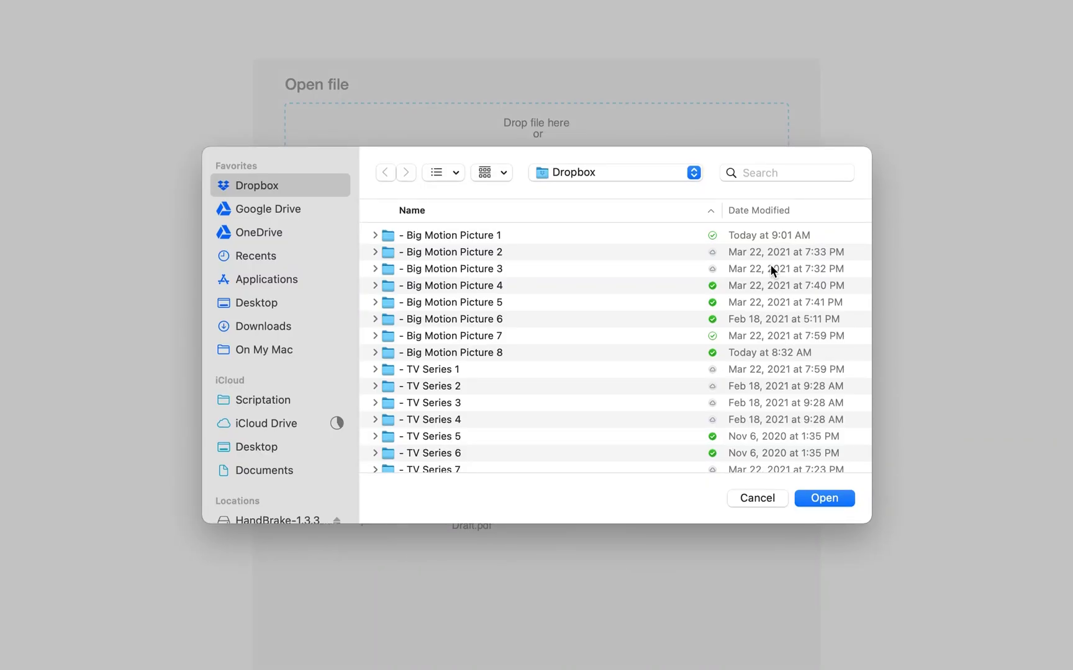
click(461, 237)
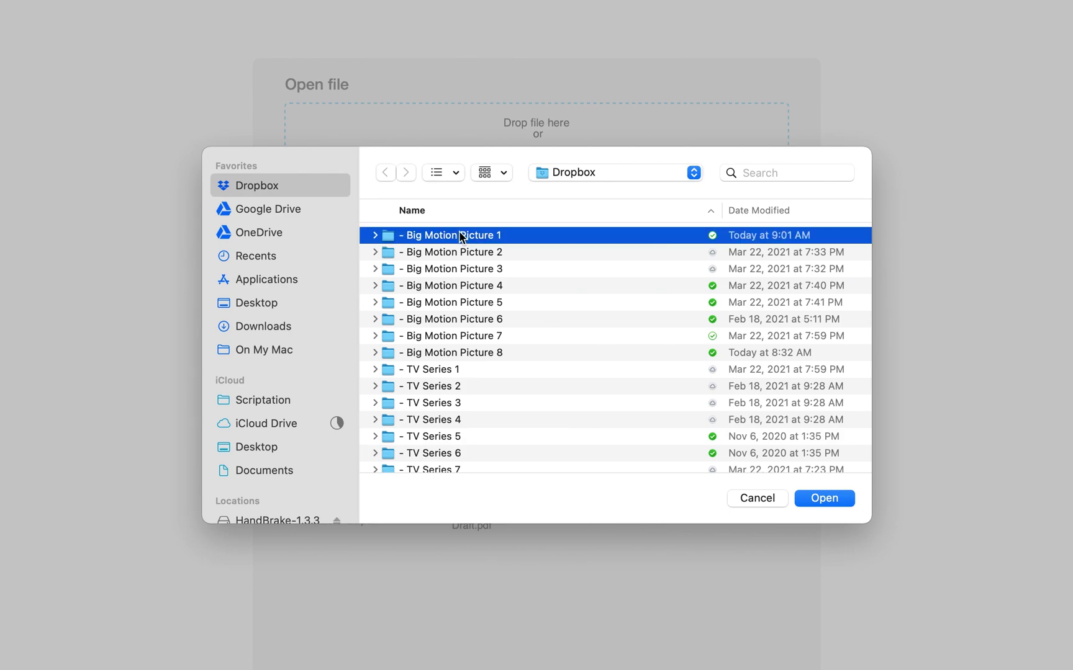
click(824, 498)
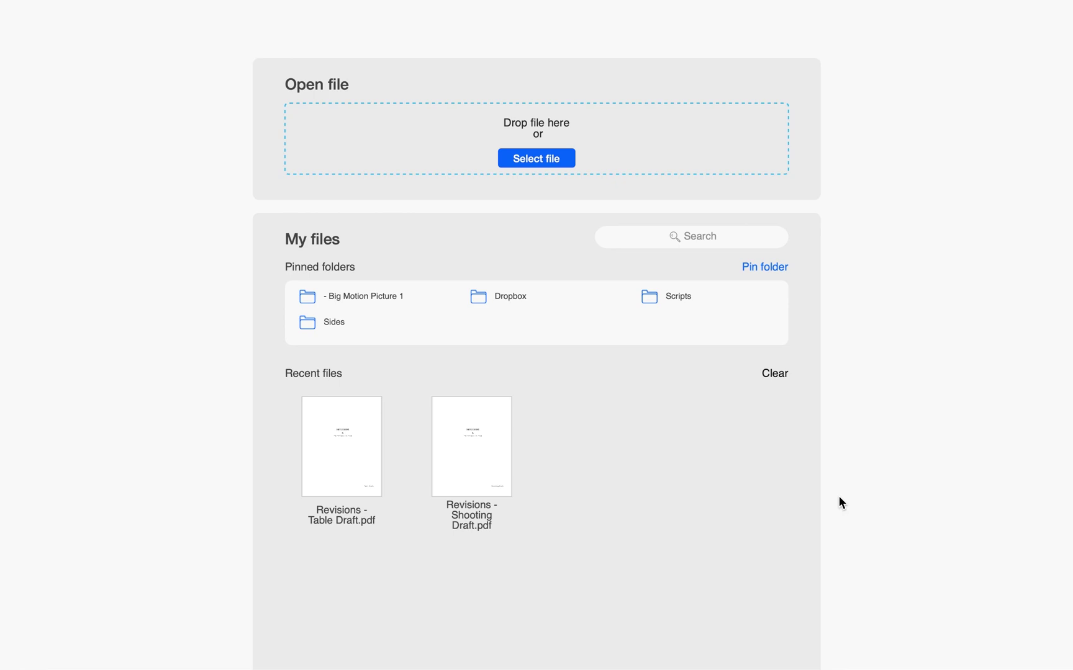
Step: Open Revisions - Shooting Draft.pdf from the Big Motion Picture 1 pinned folder
click(370, 296)
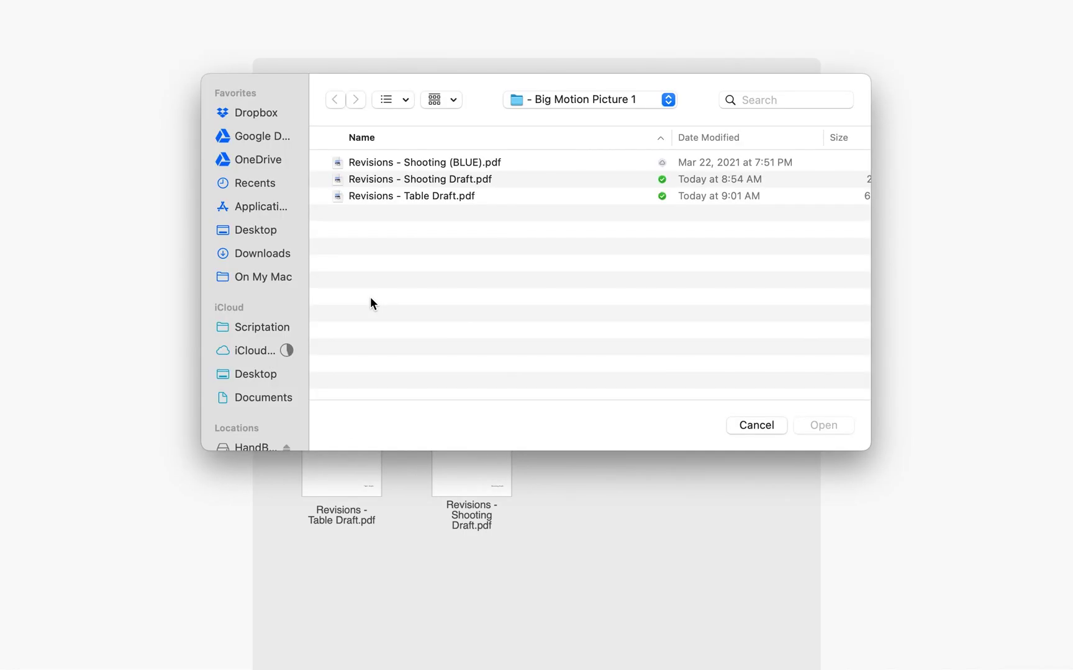
click(442, 180)
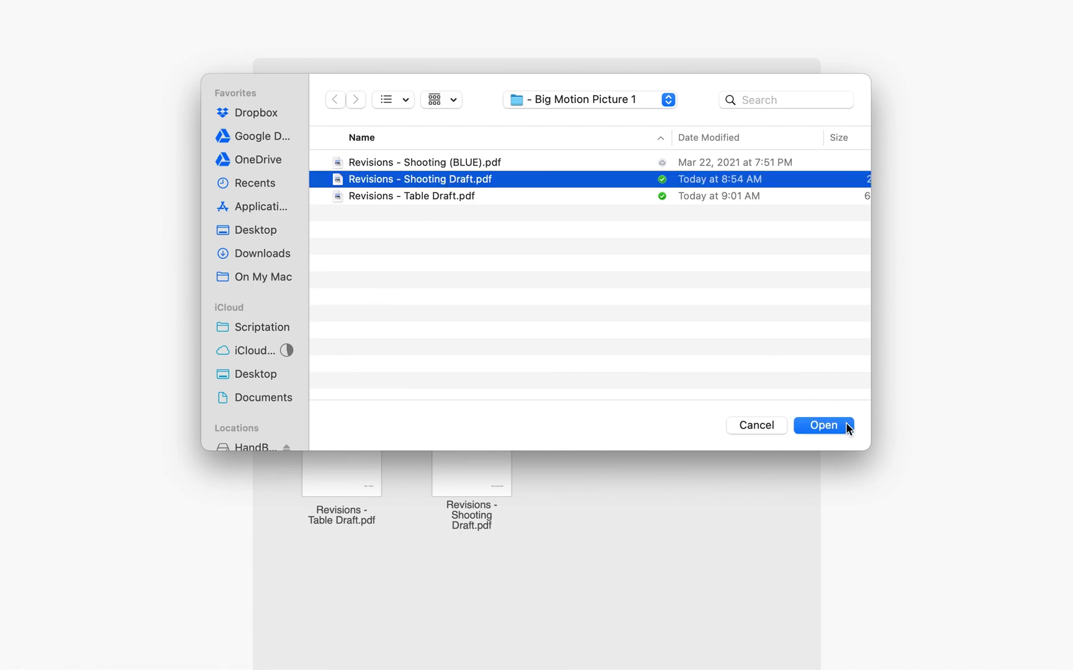
click(835, 426)
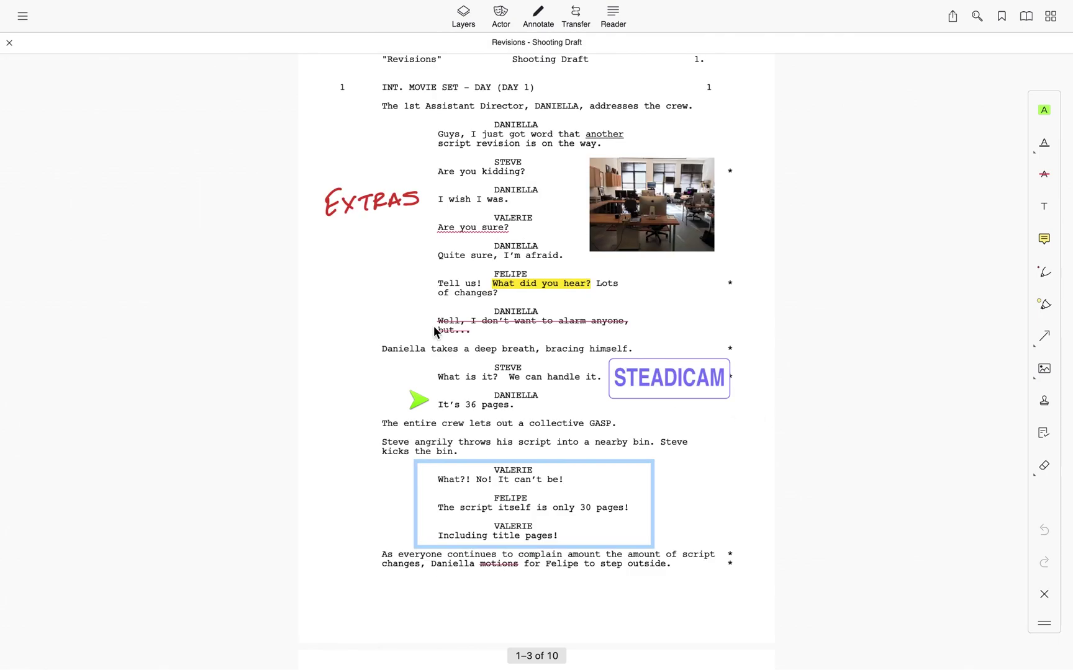
Step: Show the files sidebar with pinned folders and recent files over the open script
click(23, 18)
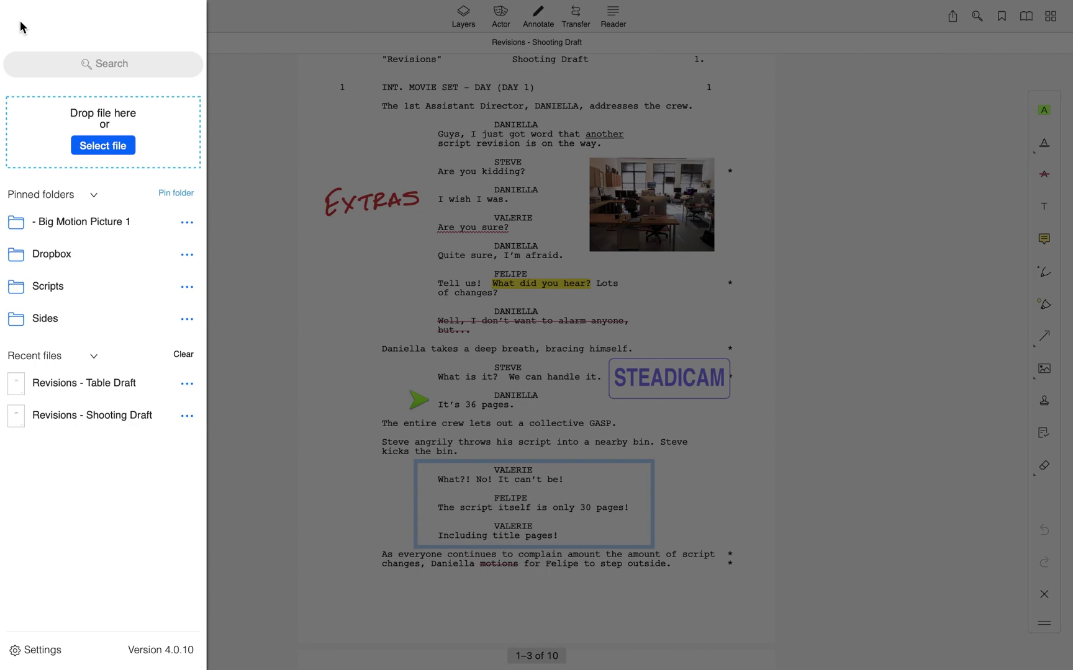
Step: Pin the Google Drive location from the sidebar's Pin folder dialog
click(180, 192)
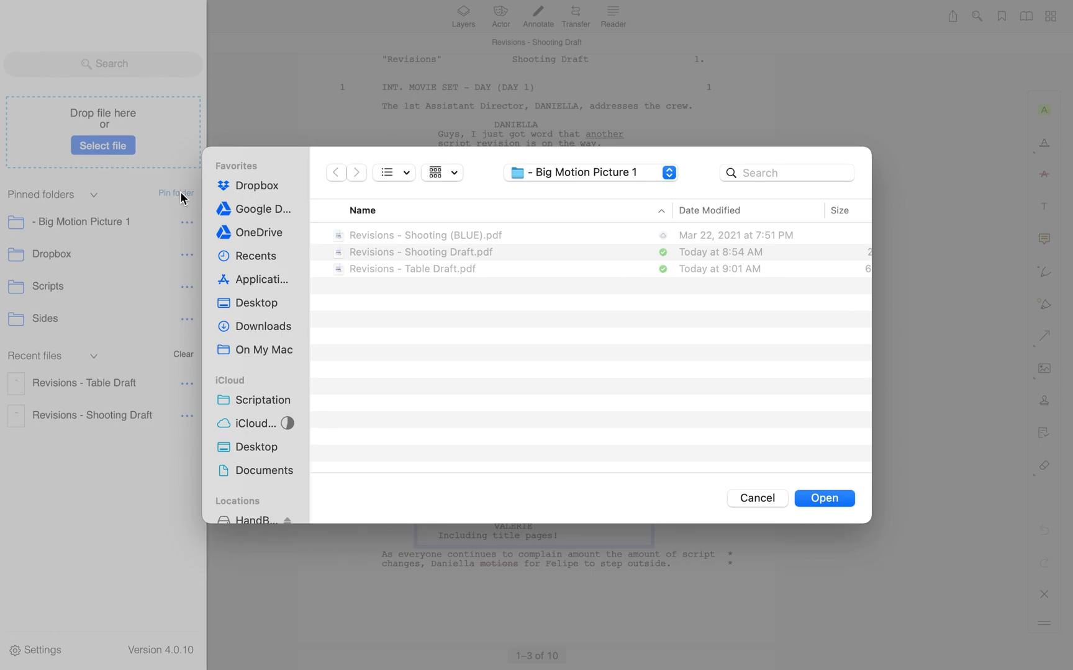
click(267, 212)
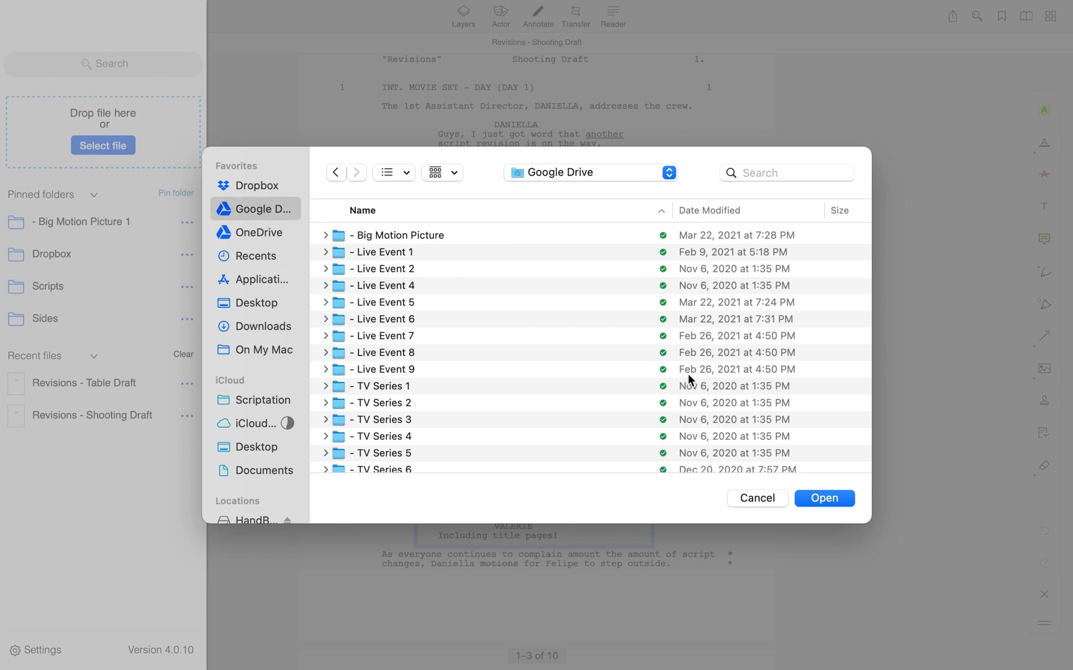
click(824, 499)
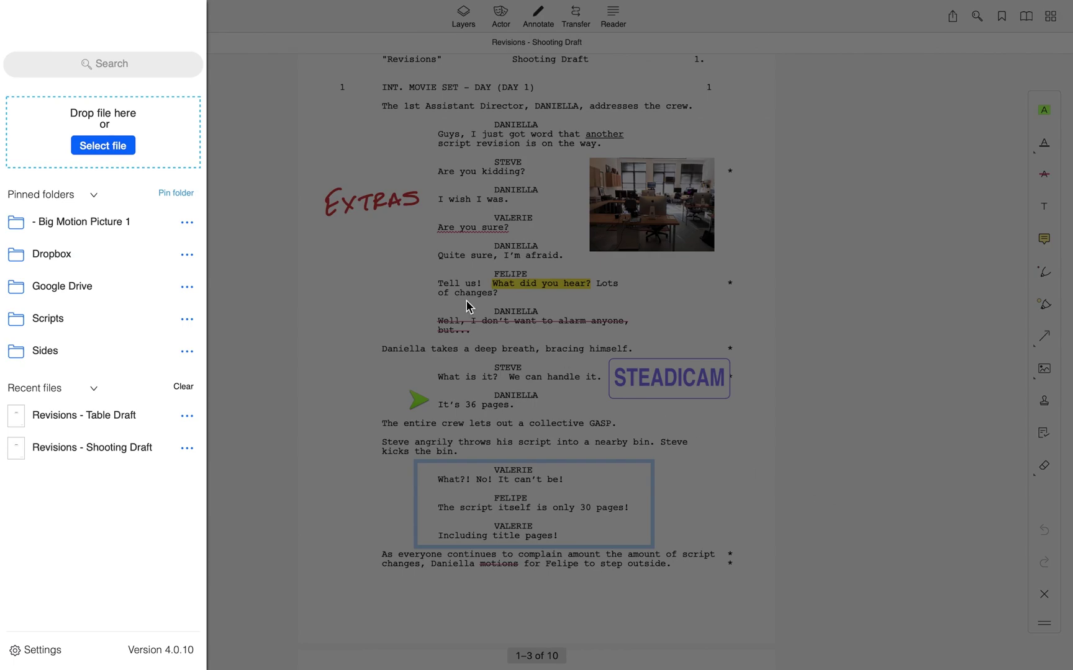
click(174, 193)
Step: Pin the Documents folder from iCloud Drive, bringing the pinned folders to six
click(258, 426)
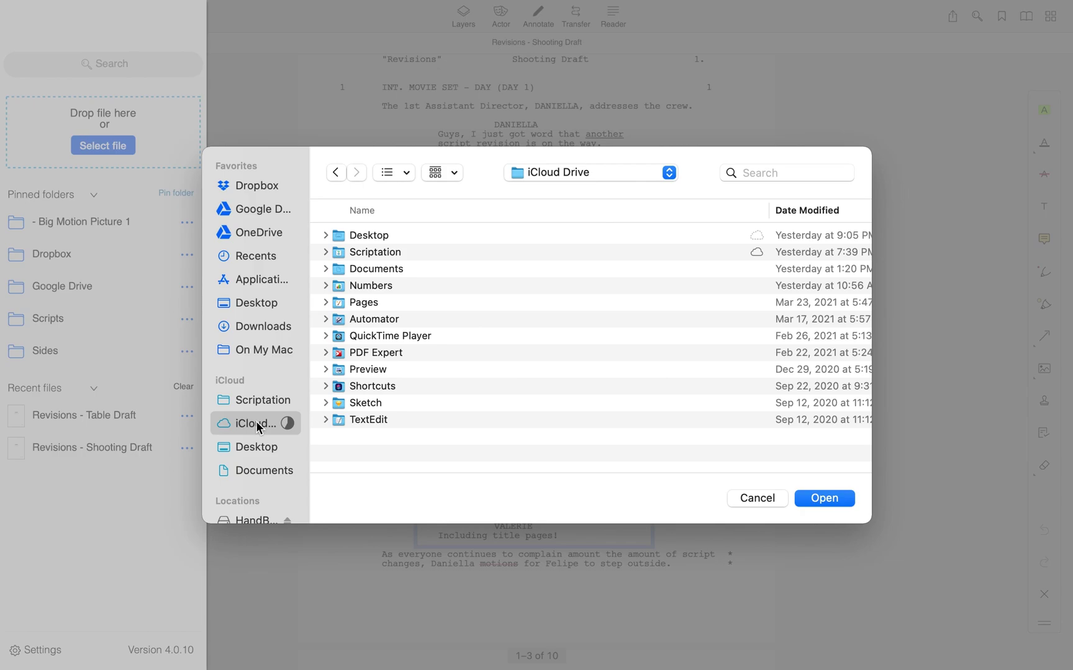
click(405, 251)
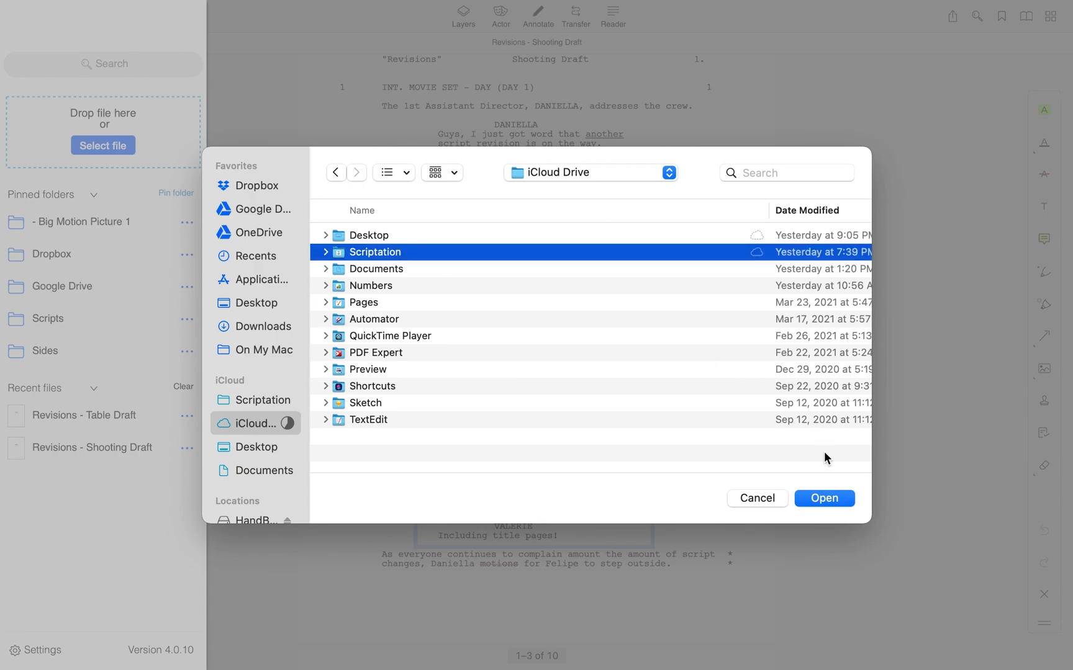
click(824, 498)
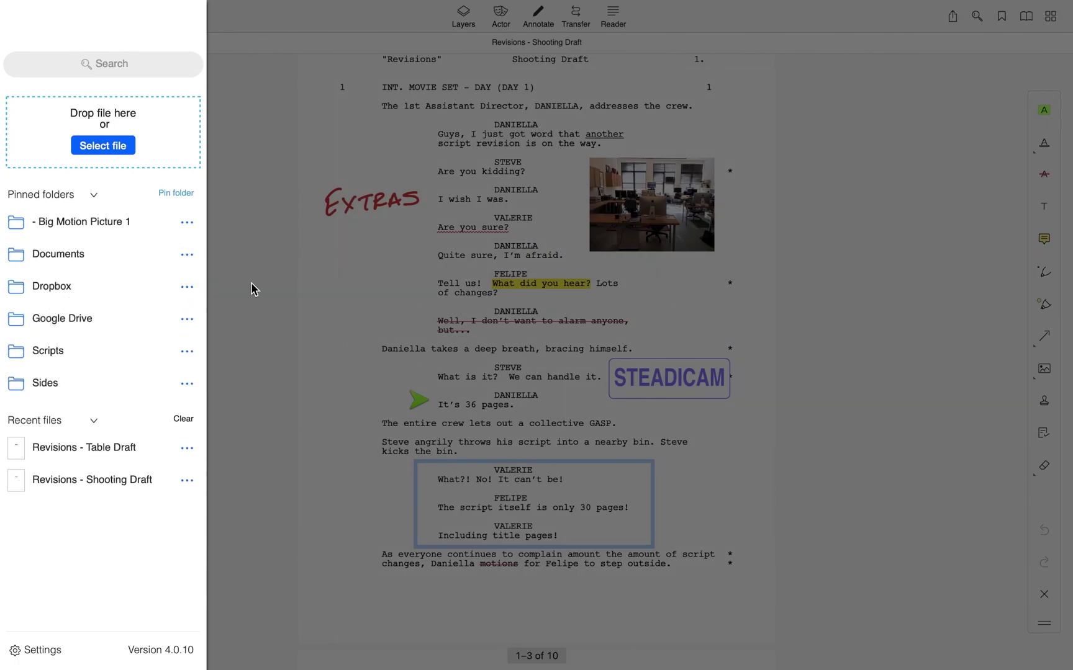
Step: Unpin Big Motion Picture 1 via its options menu, leaving five pinned folders
click(187, 223)
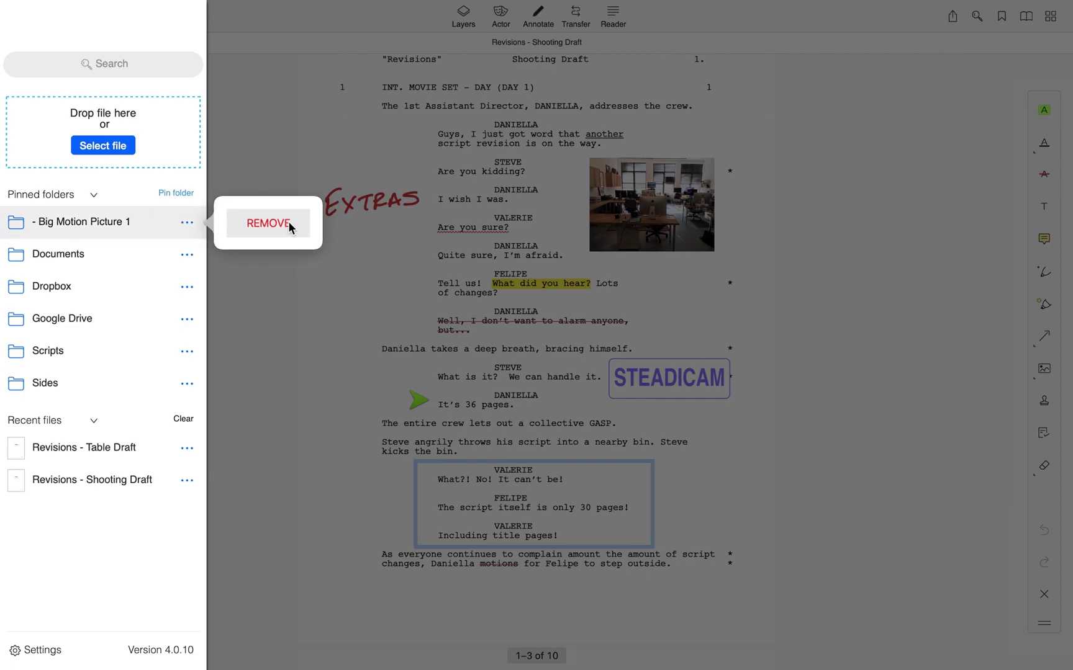
click(277, 224)
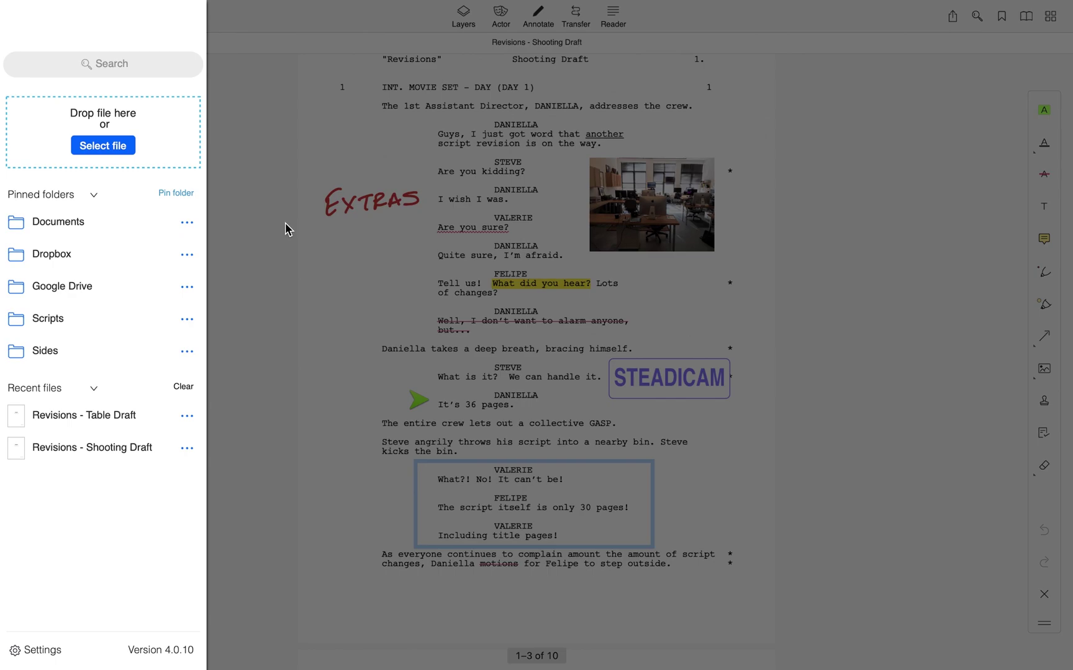